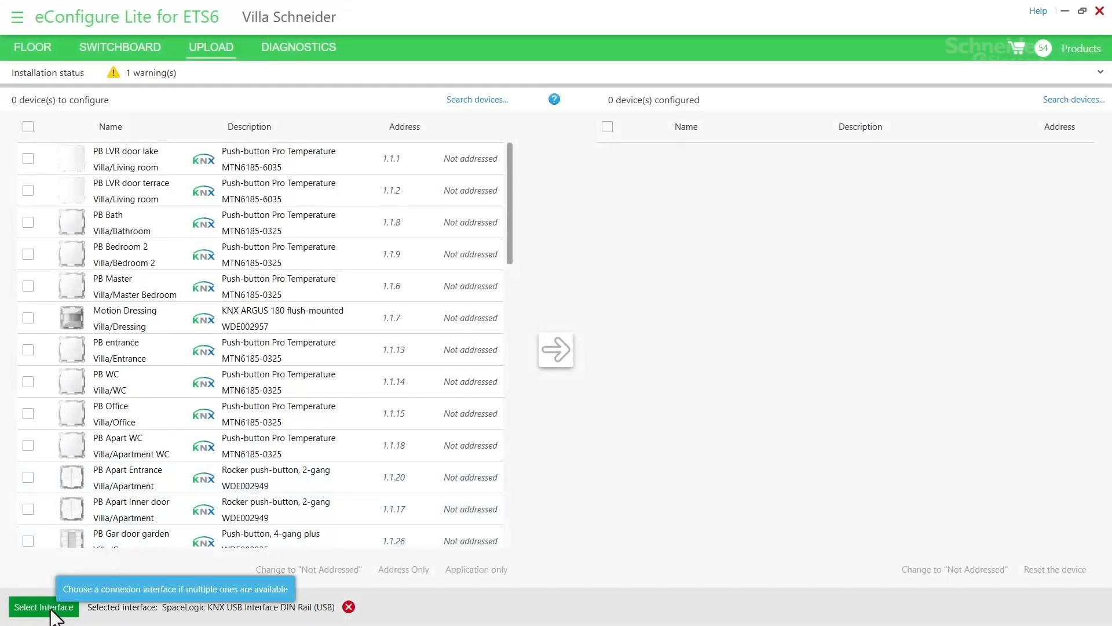
Choose the SpaceLogic KNX USB Interface DIN Rail as the bus interface for the upload.
left_click(52, 608)
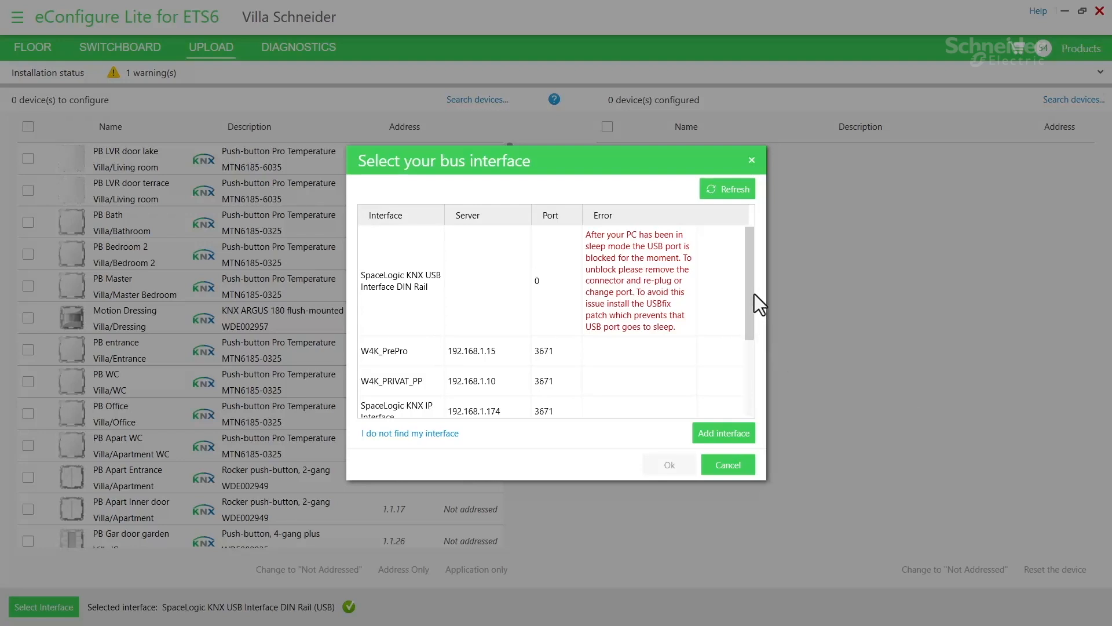
left_click_drag(751, 286, 752, 335)
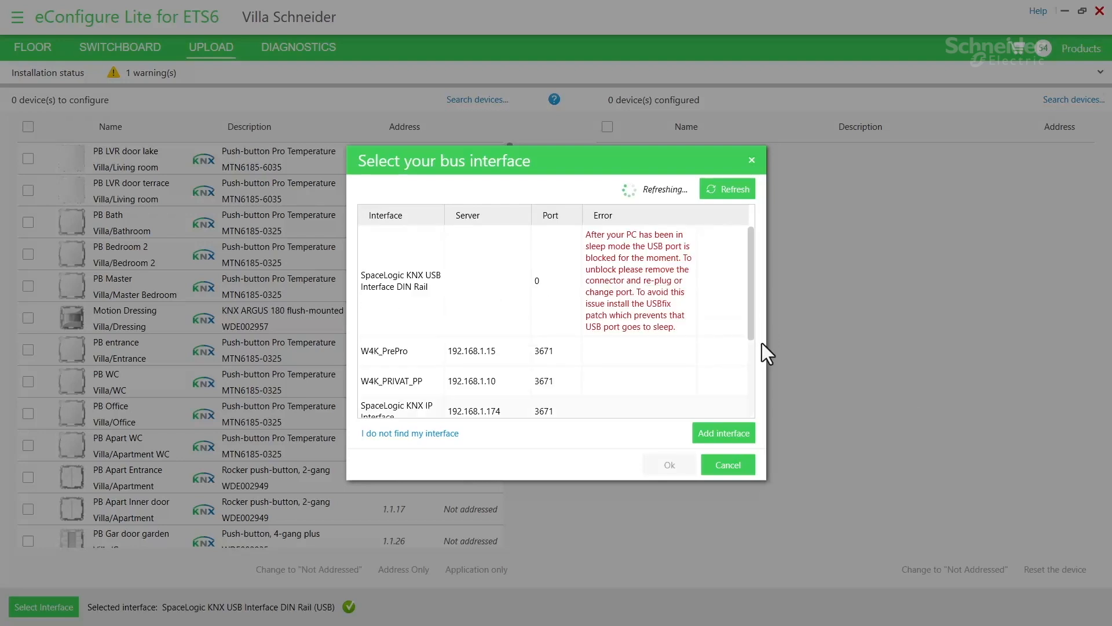
left_click(404, 307)
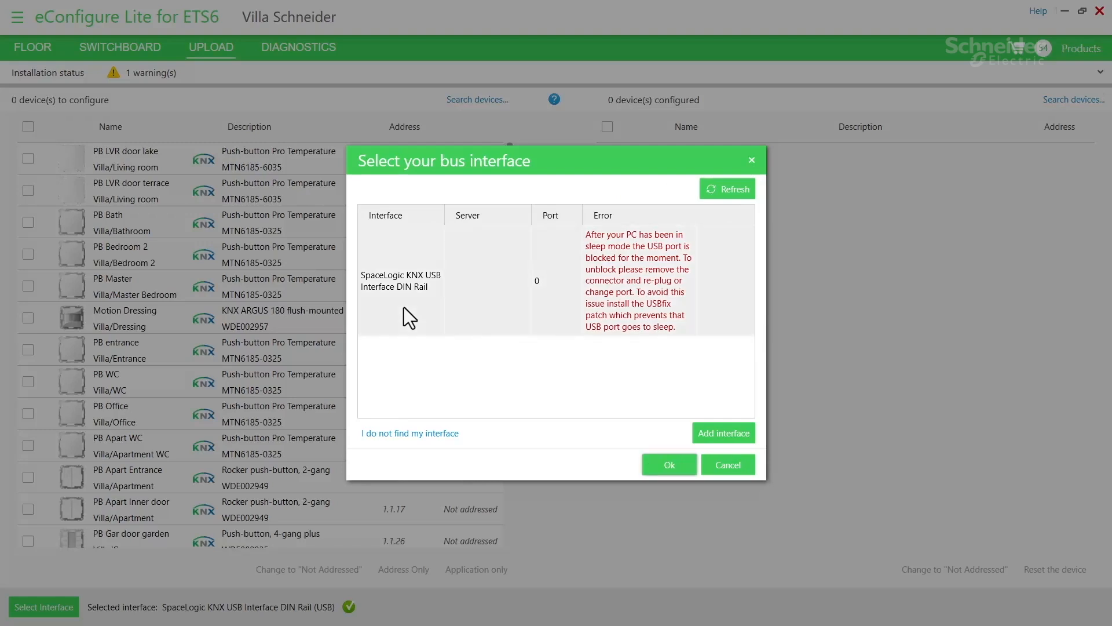
left_click(660, 475)
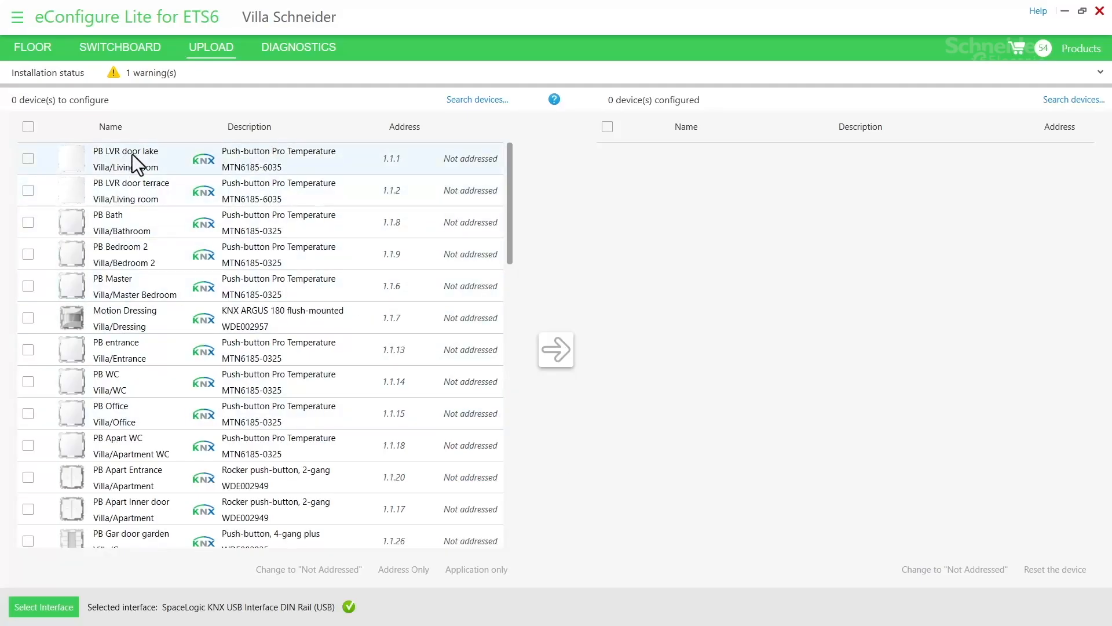
Sort the devices to configure by name, and address and program the PB LVR door lake push-button.
left_click(120, 130)
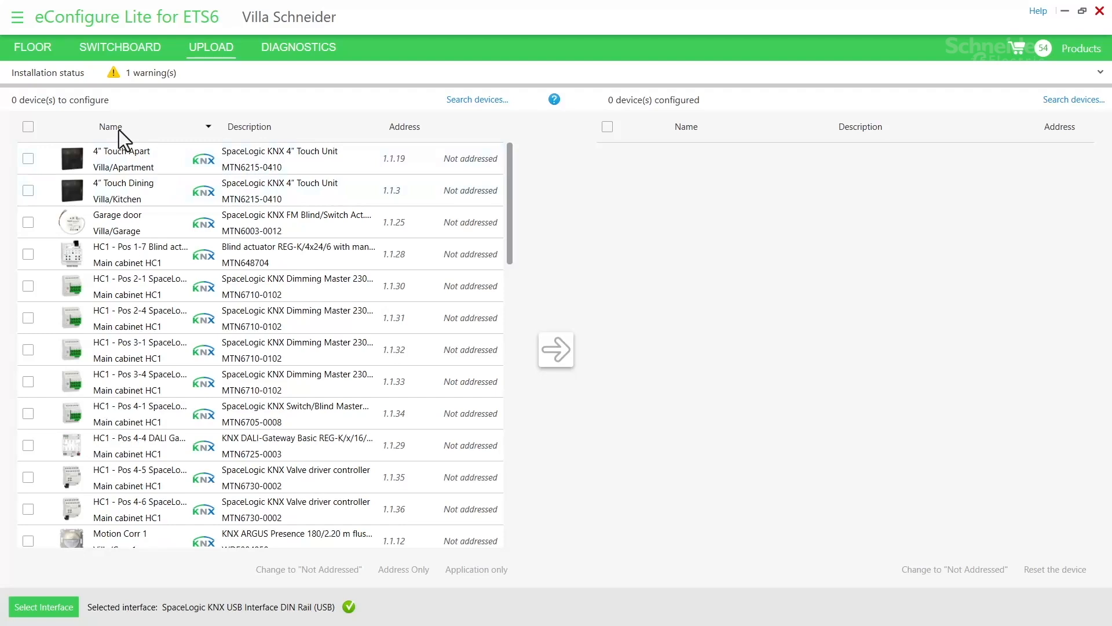
left_click_drag(510, 158, 495, 403)
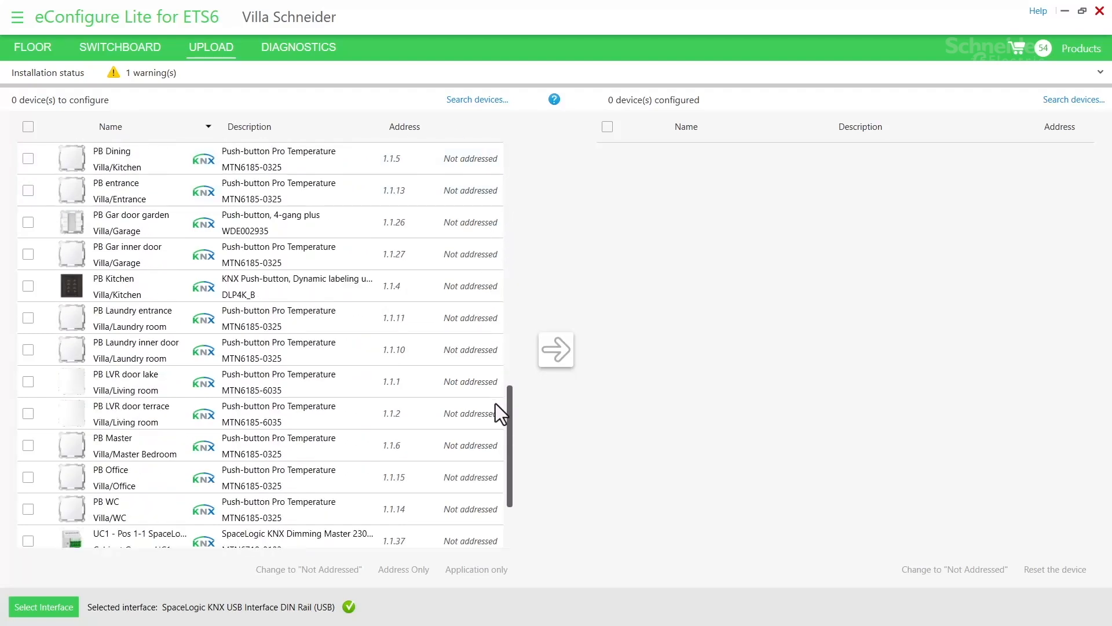
left_click(28, 382)
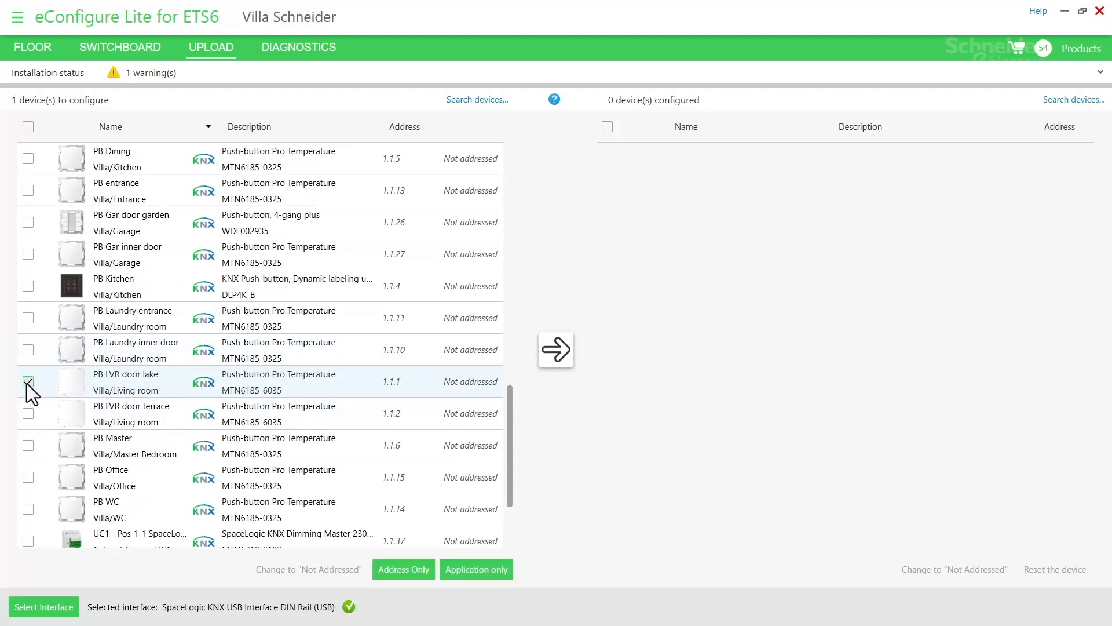
left_click(561, 356)
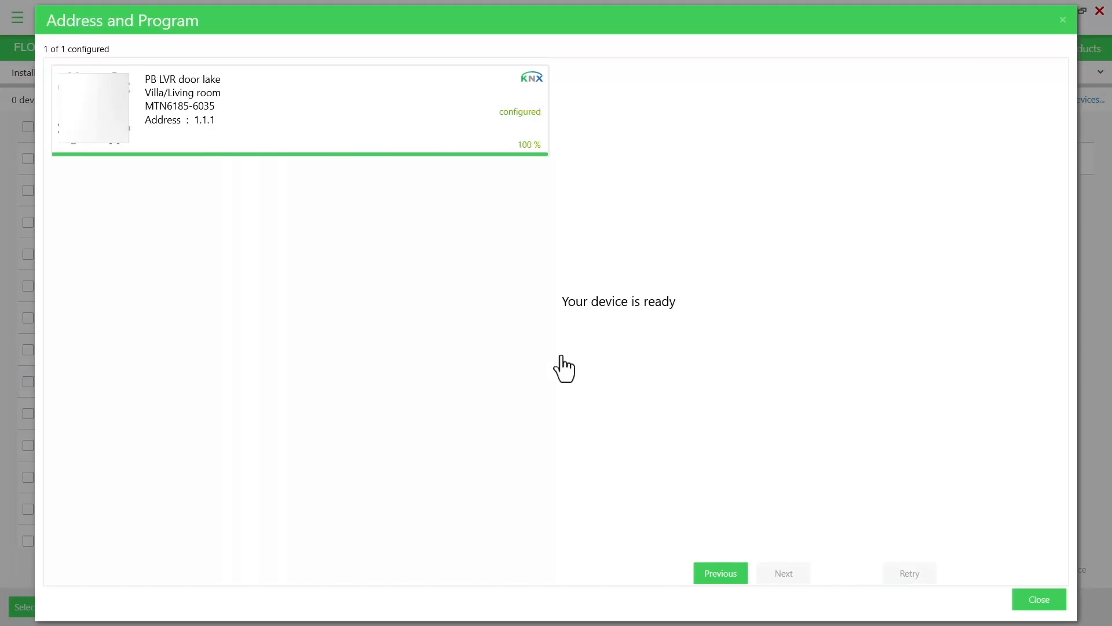
left_click(1040, 598)
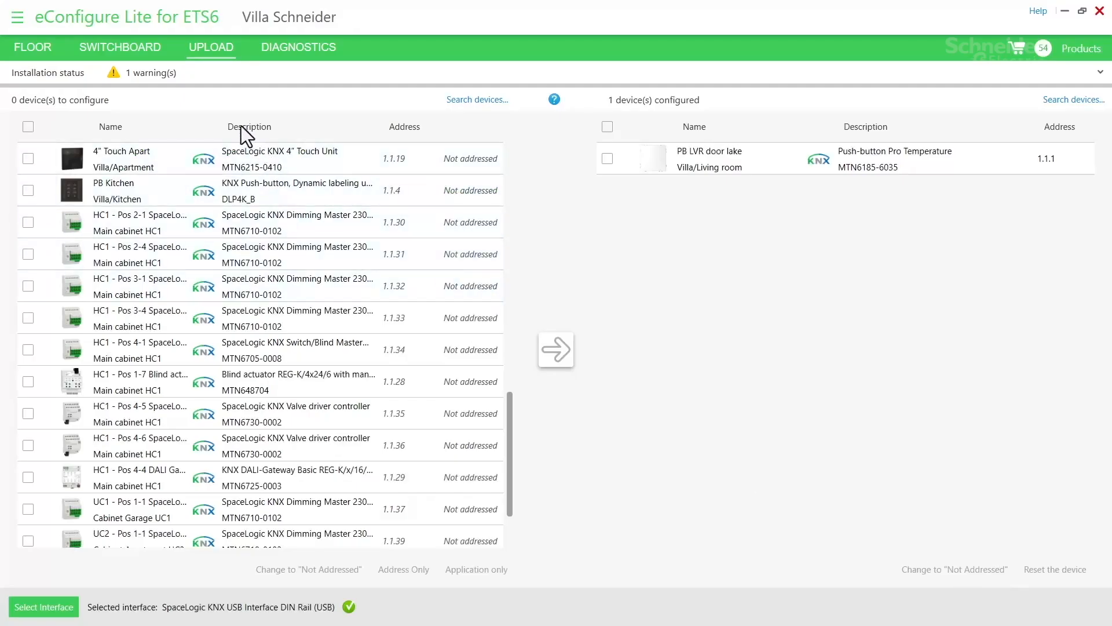
Widen the device name column, and address and program the HC1 - Pos 4-4 DALI Gateway 1.
left_click_drag(219, 126, 316, 112)
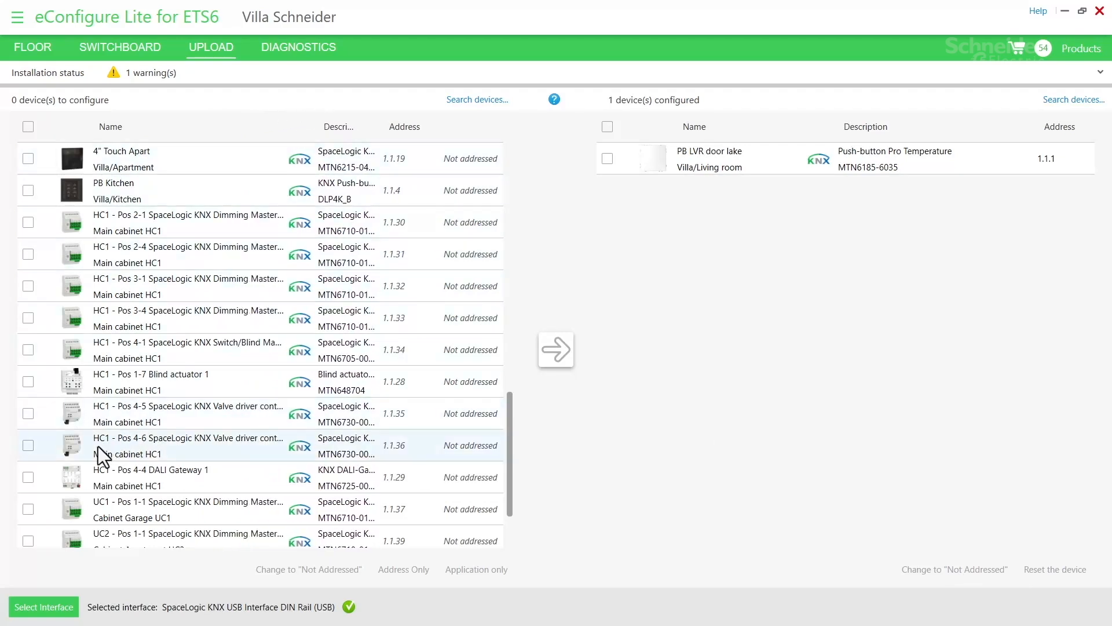
left_click(27, 478)
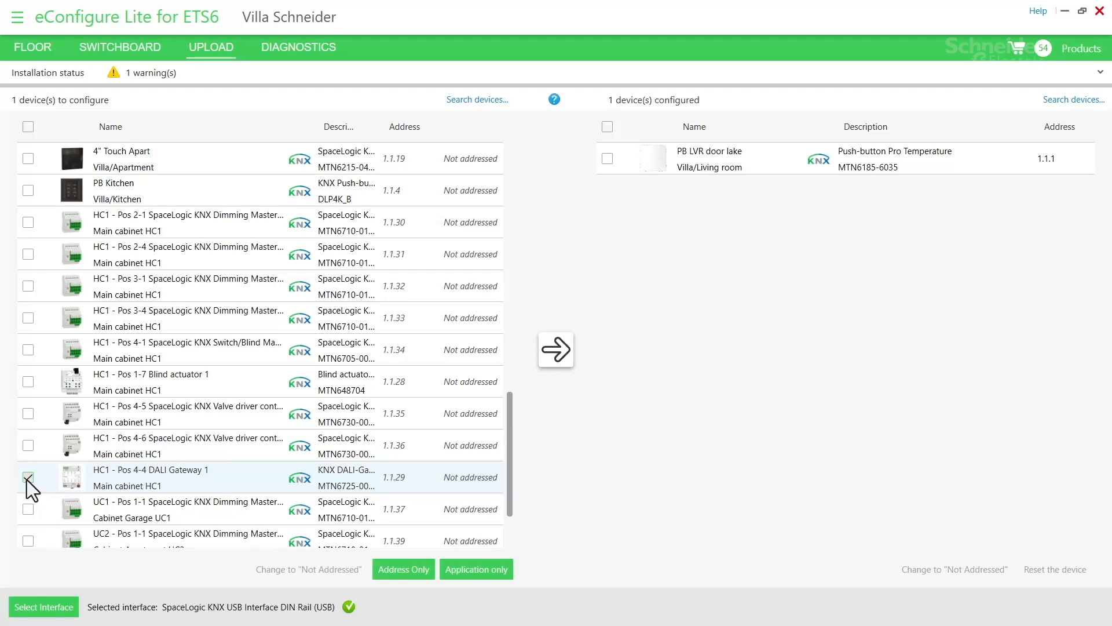
left_click(557, 351)
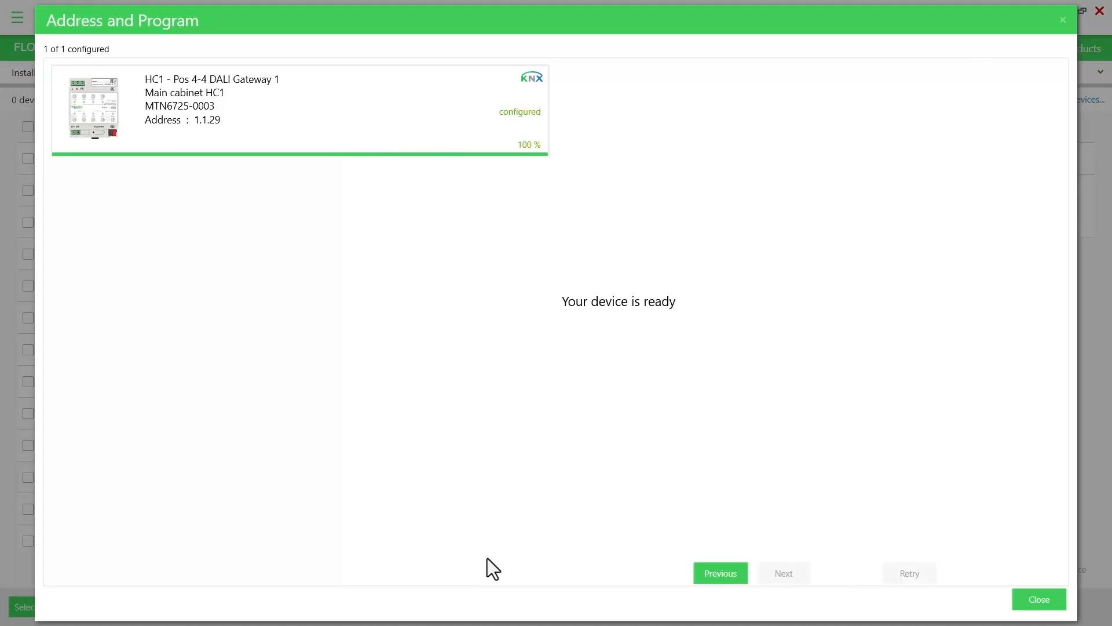
left_click(1039, 599)
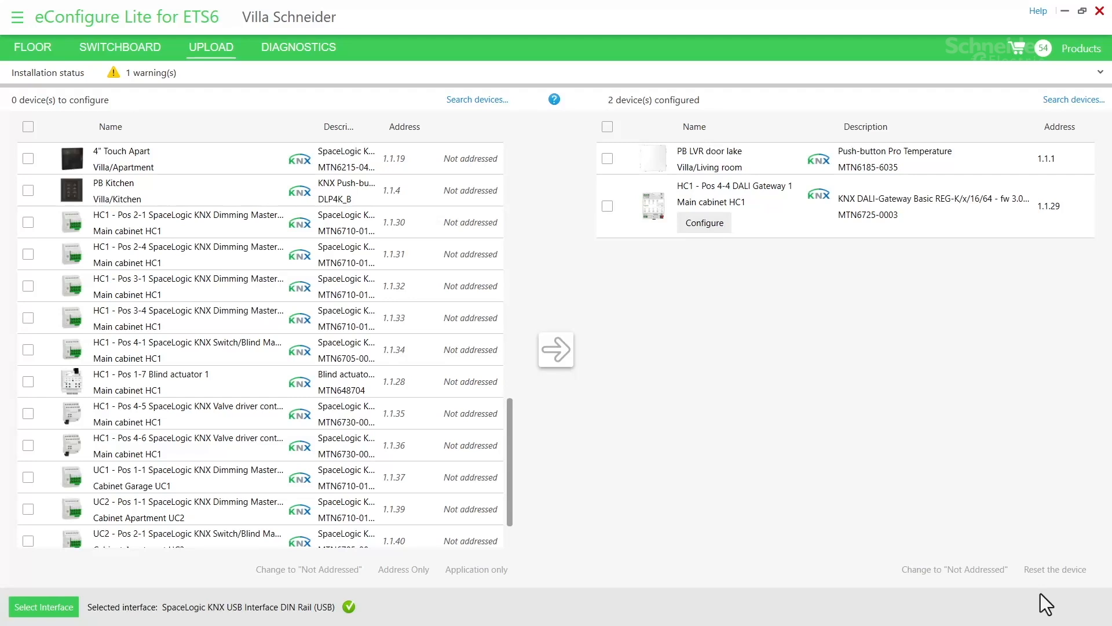
Open the configuration of DALI Gateway 1 and run the New Installation process to detect its lights.
left_click(703, 224)
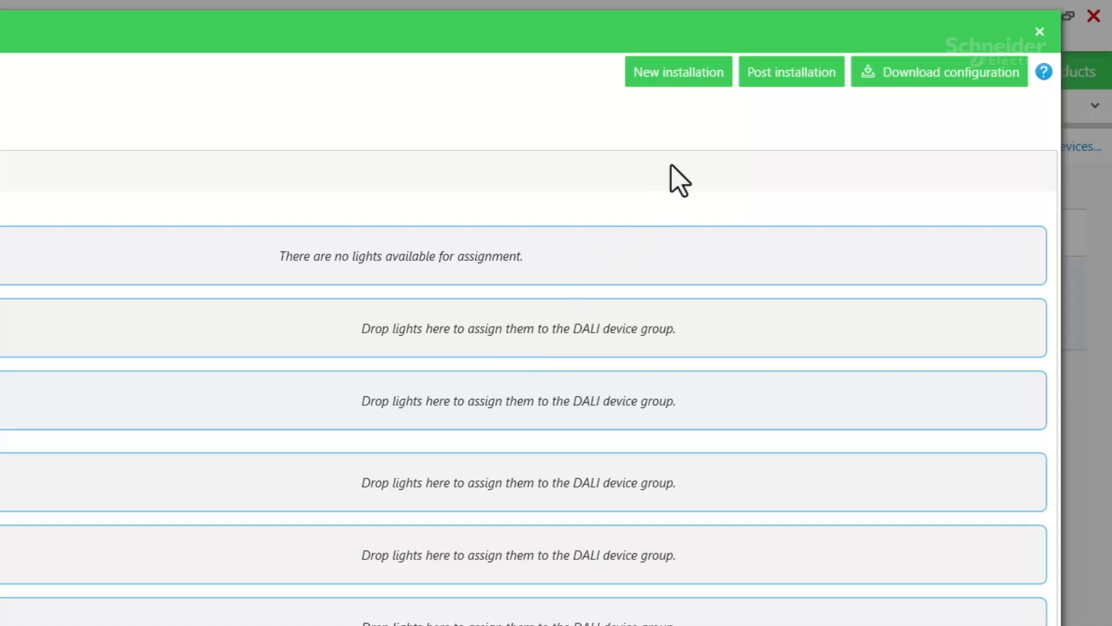
left_click(666, 70)
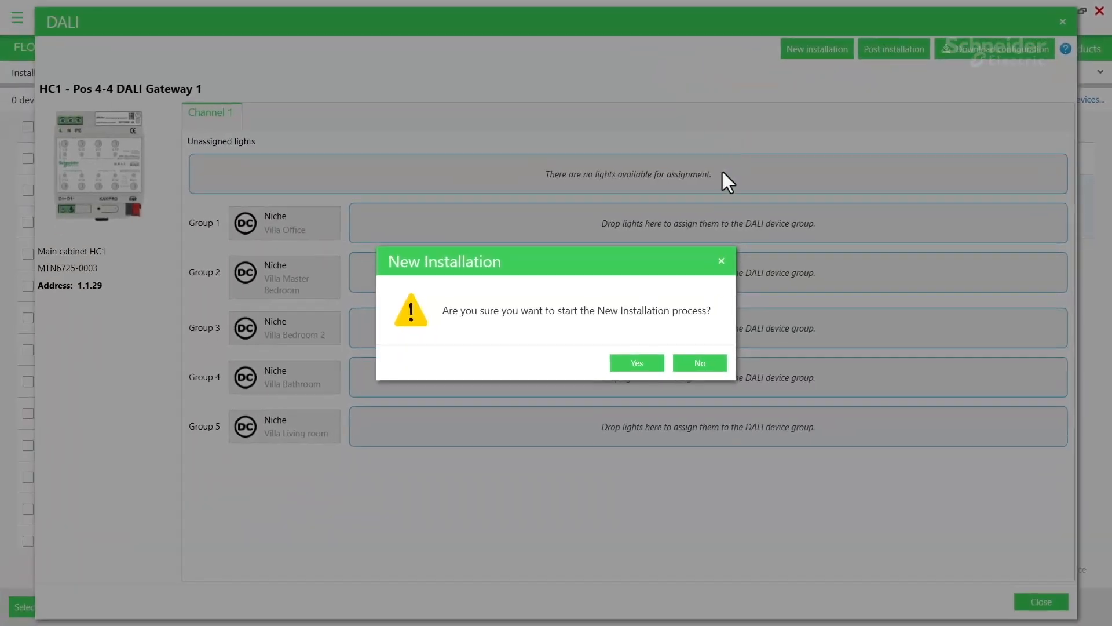
left_click(632, 362)
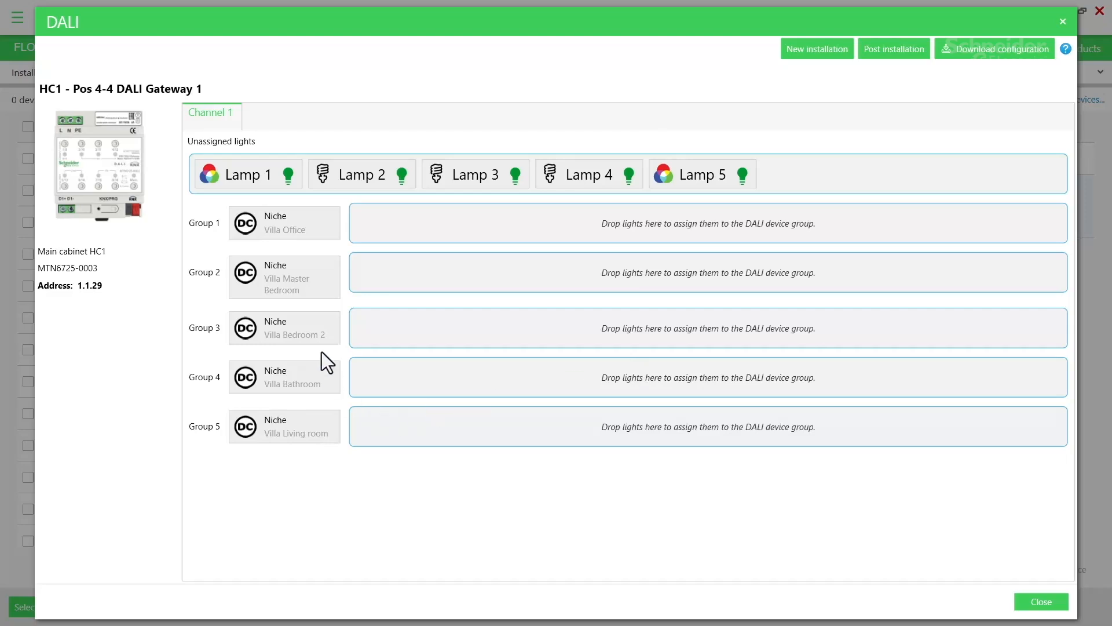
Identify Lamps 1 and 2 by blinking, assigning Lamp 1 to Group 5 (Living room) and Lamp 2 to Group 1 (Office).
right_click(250, 178)
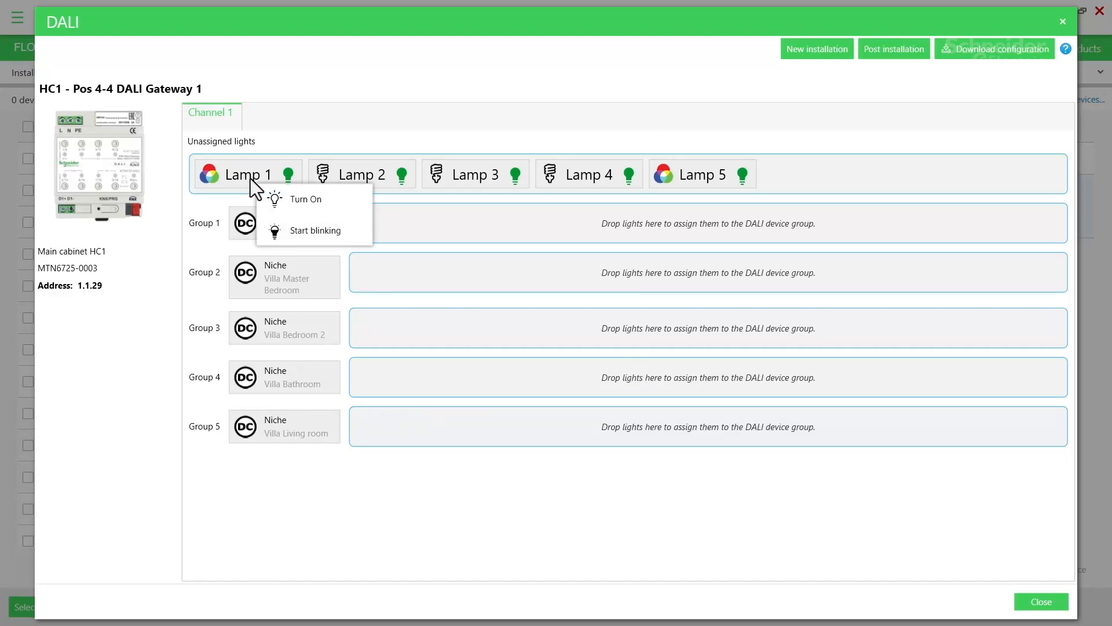
left_click(297, 235)
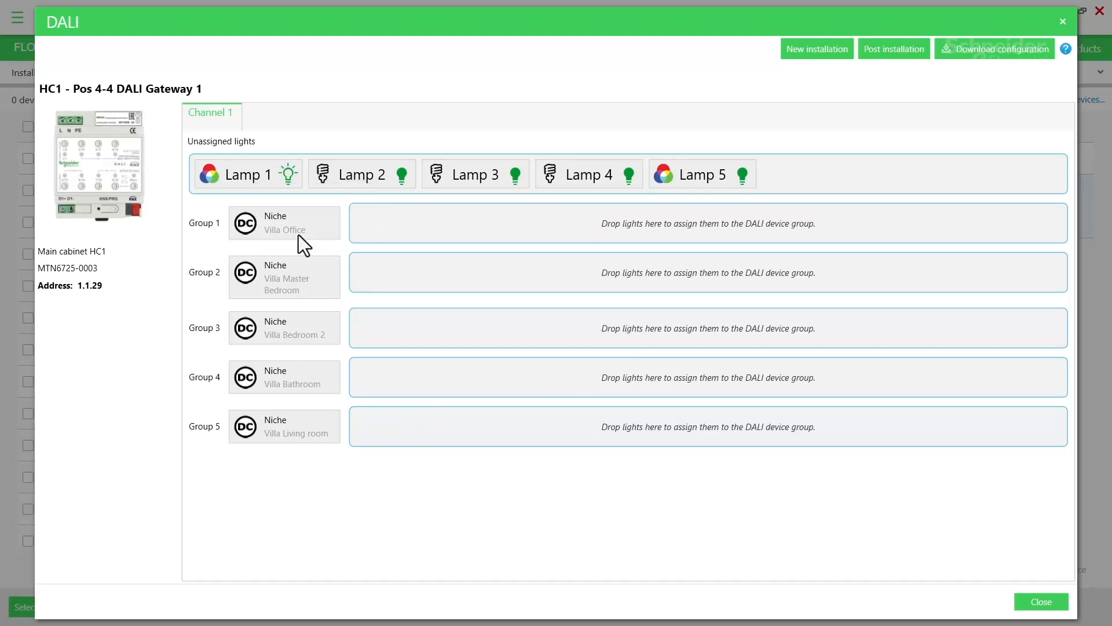
left_click_drag(264, 176, 405, 426)
right_click(242, 177)
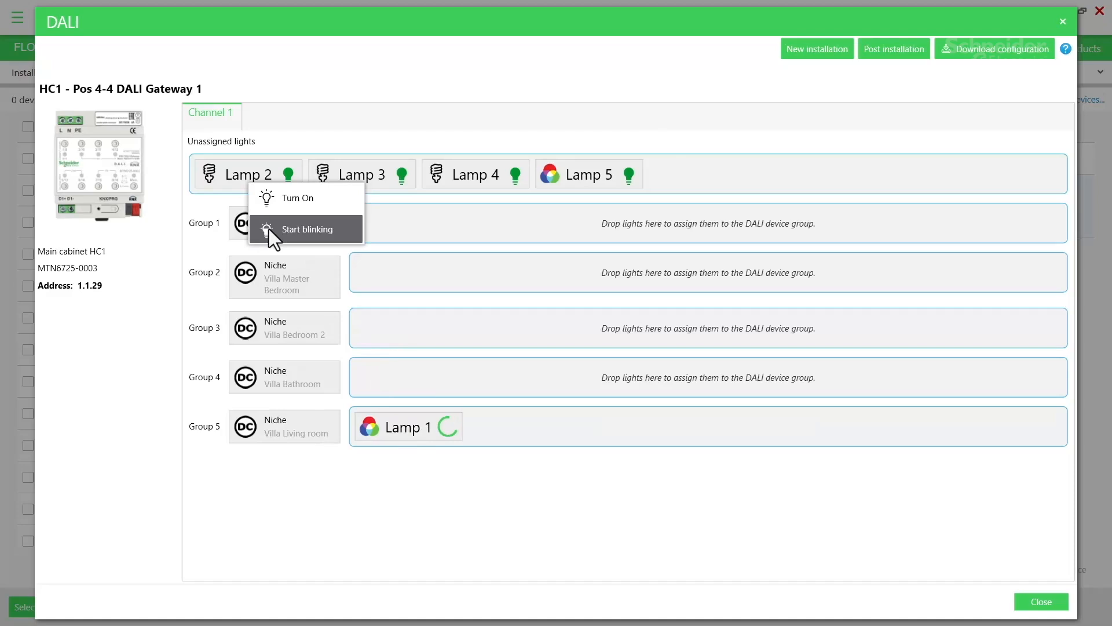
left_click(268, 229)
left_click_drag(249, 175, 424, 233)
Identify Lamps 3 and 4 by blinking, assigning Lamp 3 to Group 3 (Bedroom 2) and Lamp 4 to Group 4 (Bathroom).
right_click(260, 173)
left_click(288, 222)
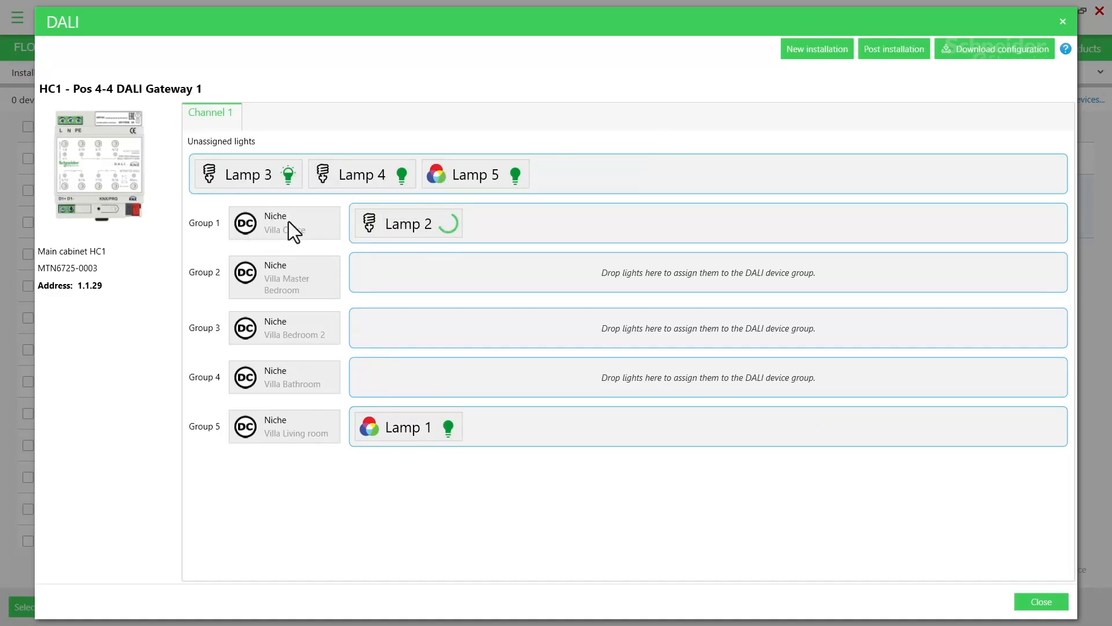
left_click_drag(262, 175, 413, 322)
right_click(271, 169)
left_click(314, 219)
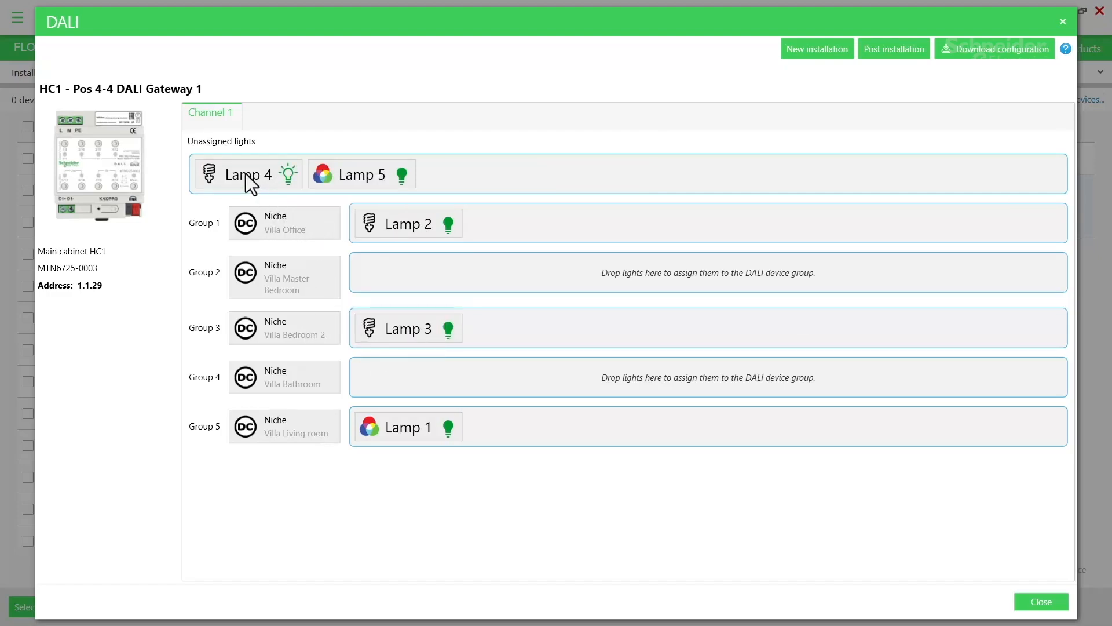
left_click_drag(245, 174, 388, 383)
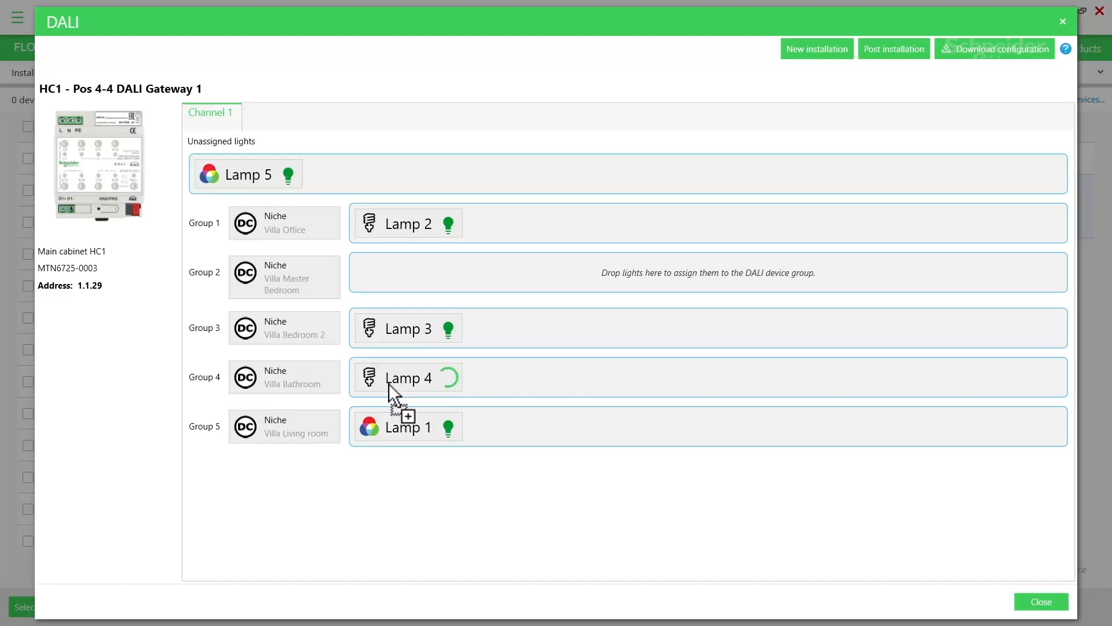
Assign Lamp 5 to Group 2 (Master Bedroom) and close the DALI configuration.
left_click_drag(273, 174, 428, 274)
left_click(448, 378)
left_click(454, 398)
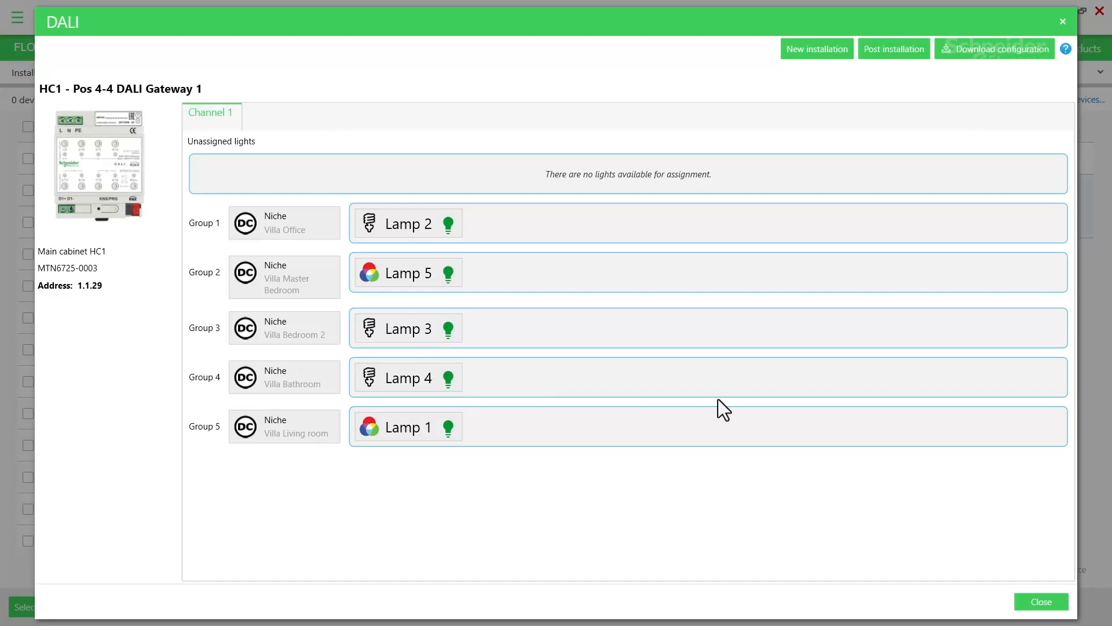
left_click(1042, 603)
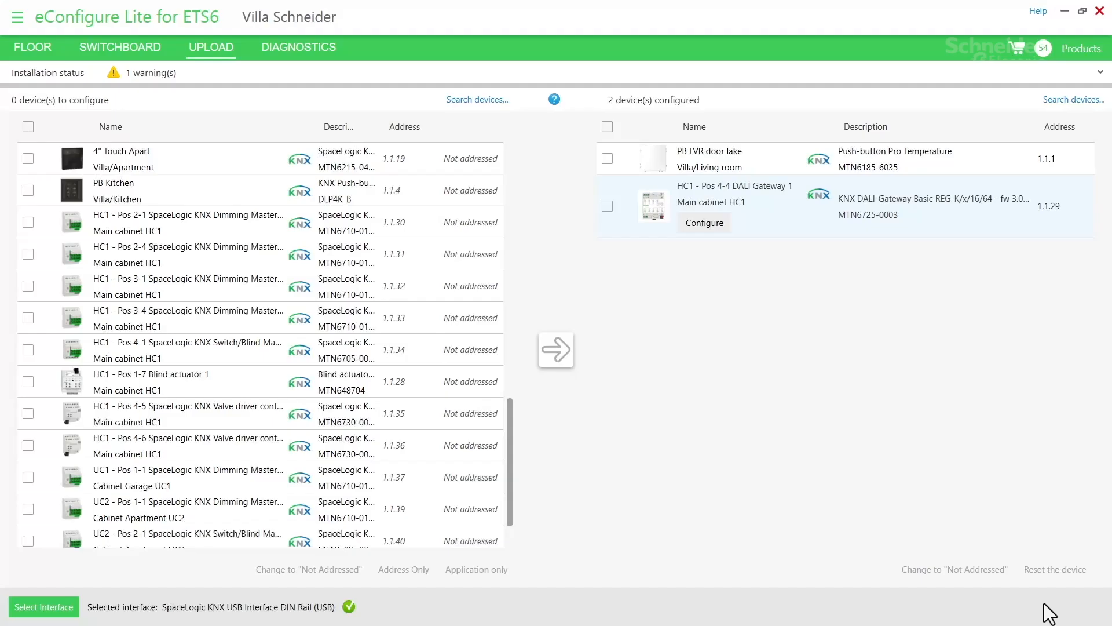